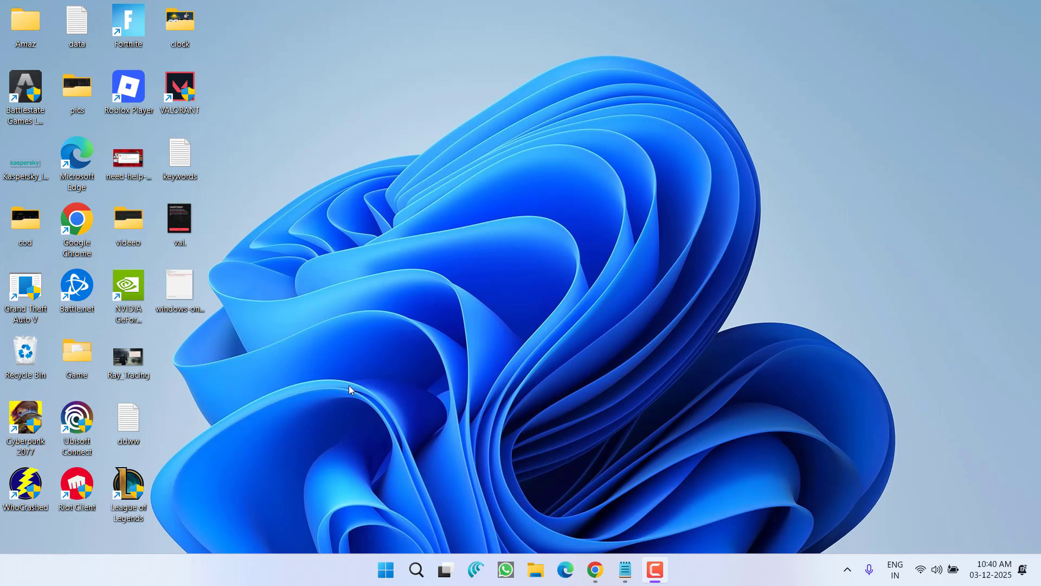
Bring up the Project flyout with Win+P and check the 'can't project' error
key("super+p")
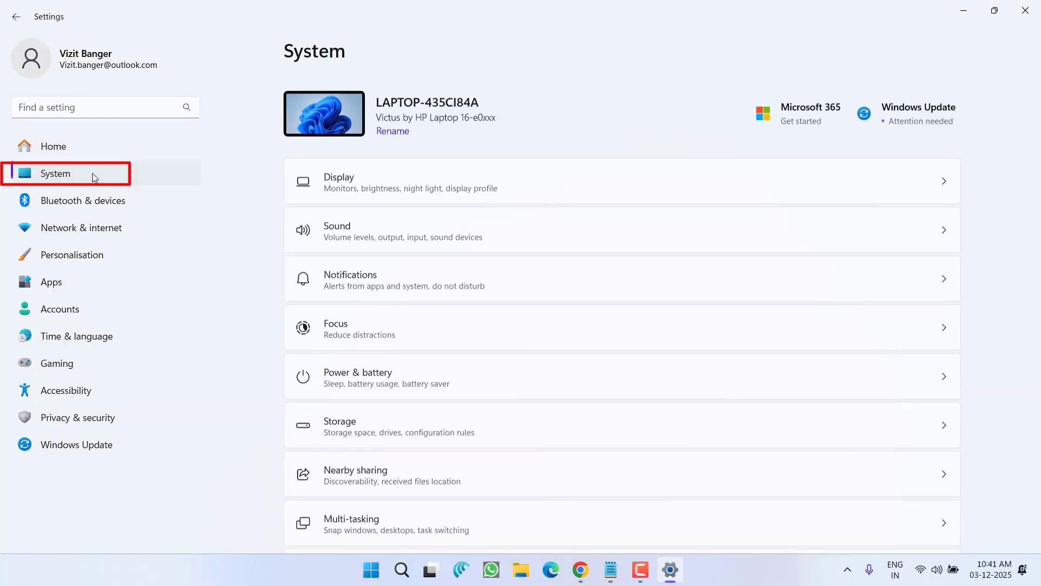
In Optional features, search 'wirel' and add Wireless Display
scroll(491, 265, "down", 10)
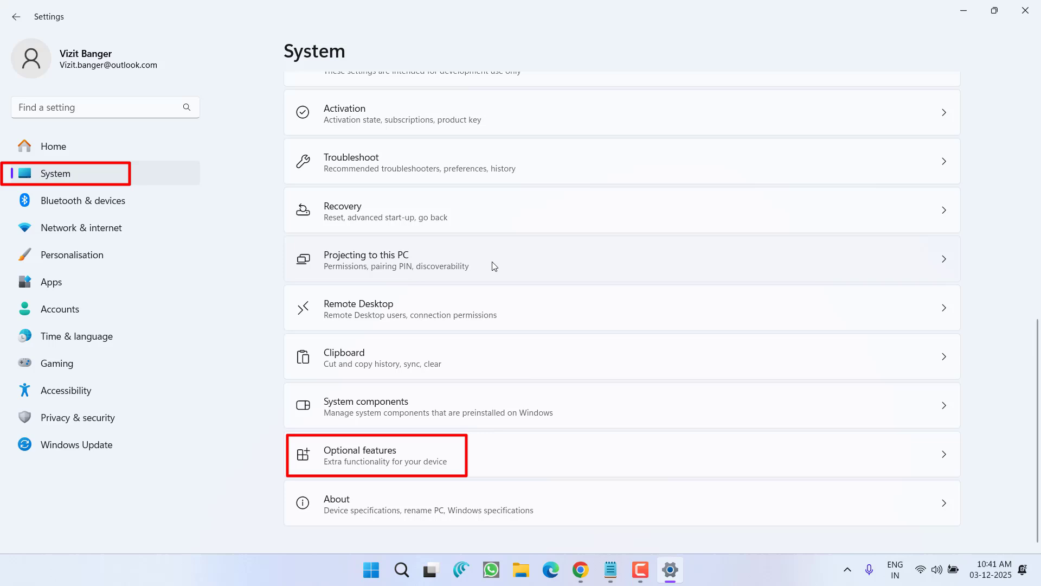
left_click(421, 458)
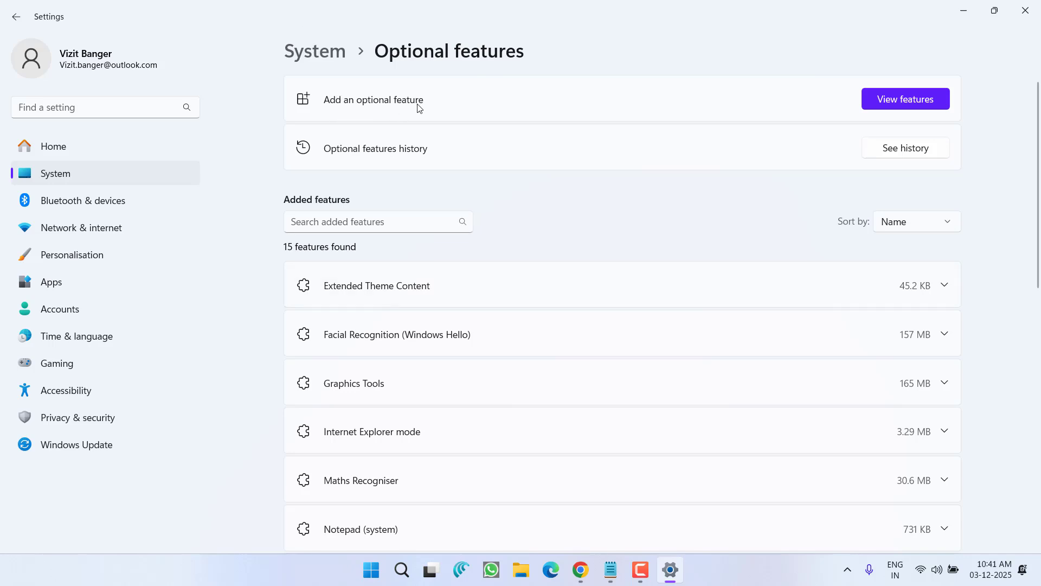
left_click(909, 103)
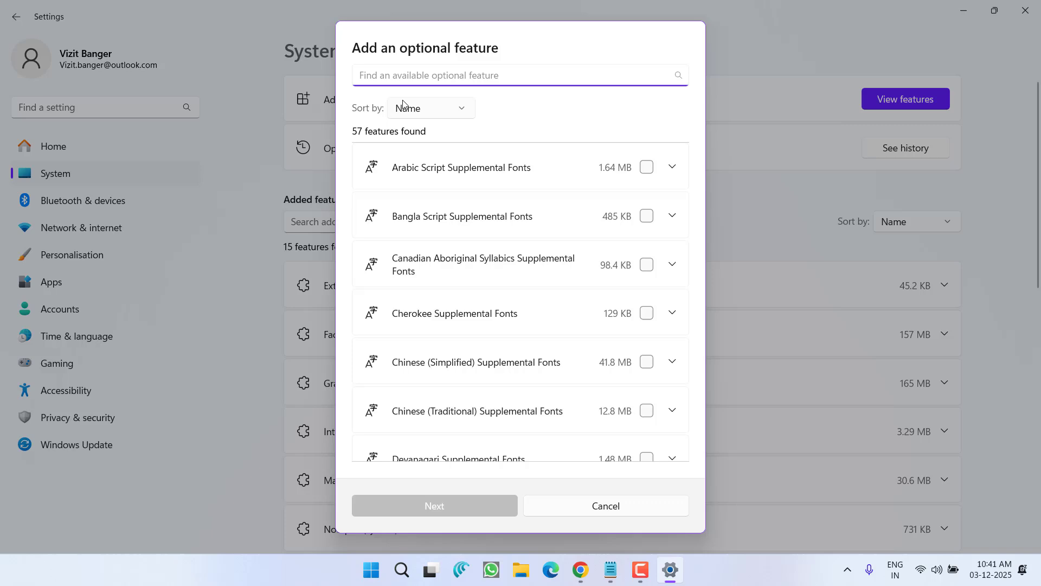
type("wirel")
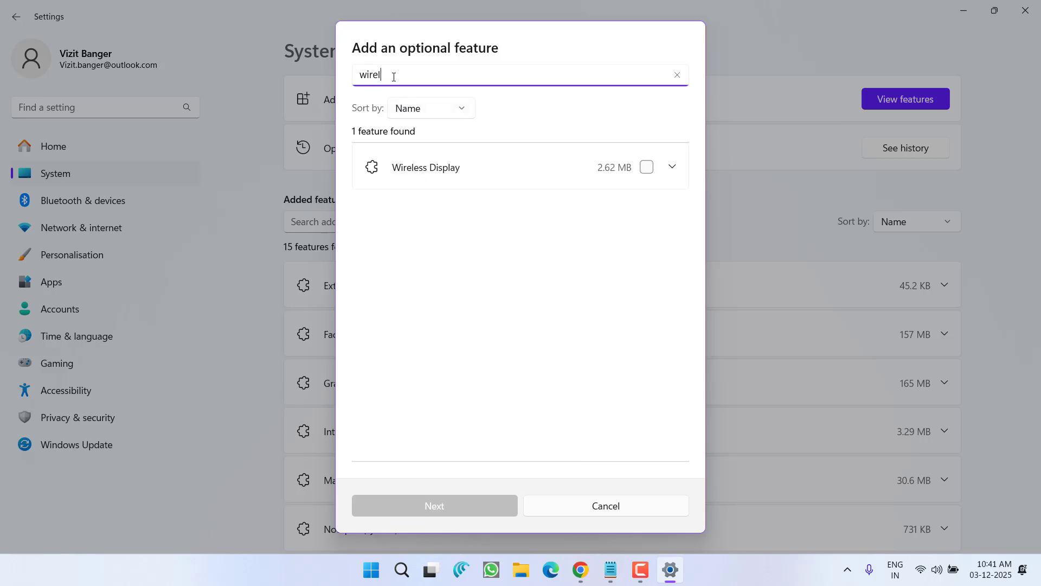
left_click(648, 169)
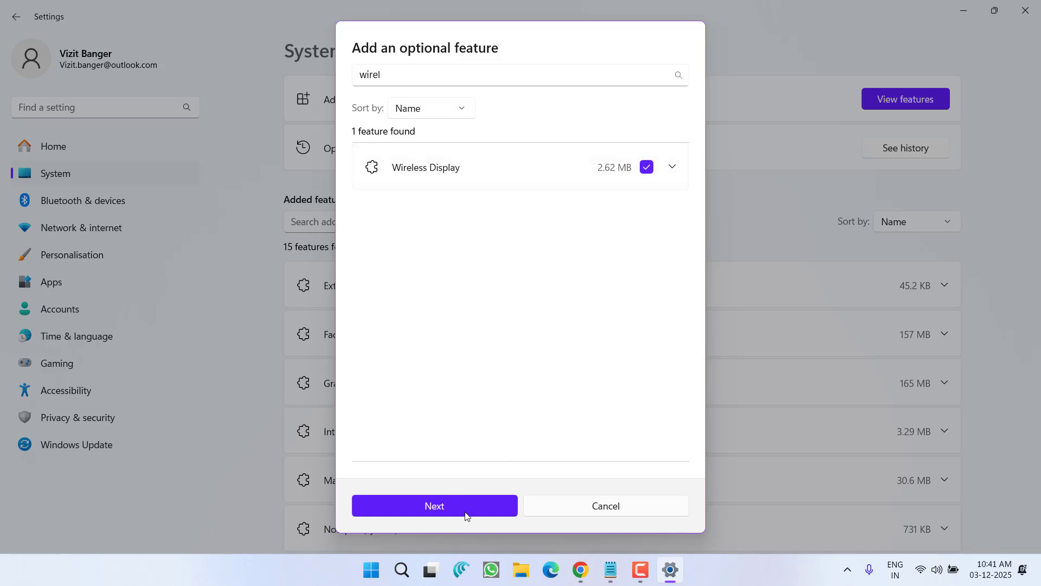
left_click(454, 500)
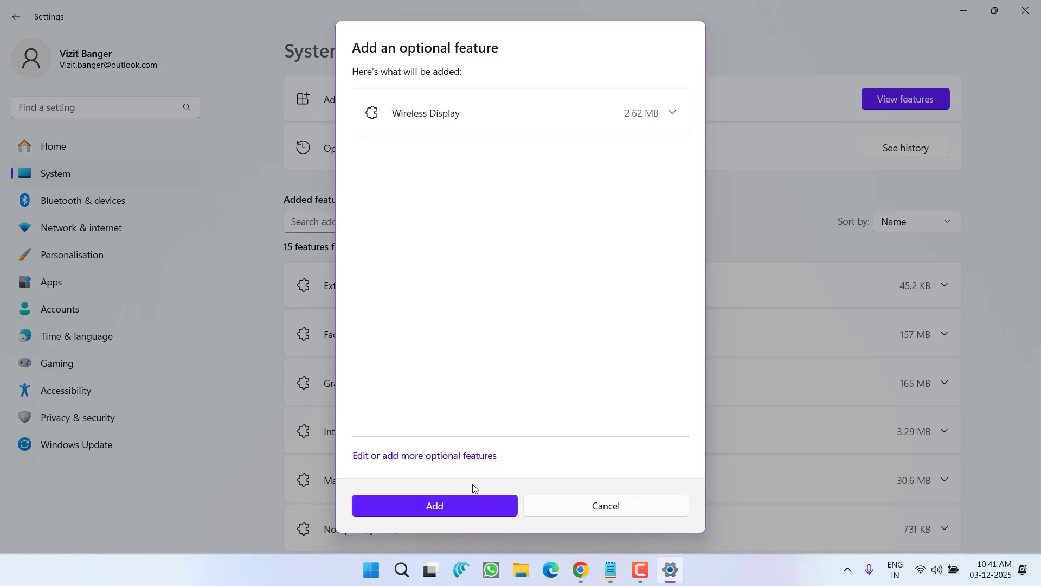
left_click(436, 507)
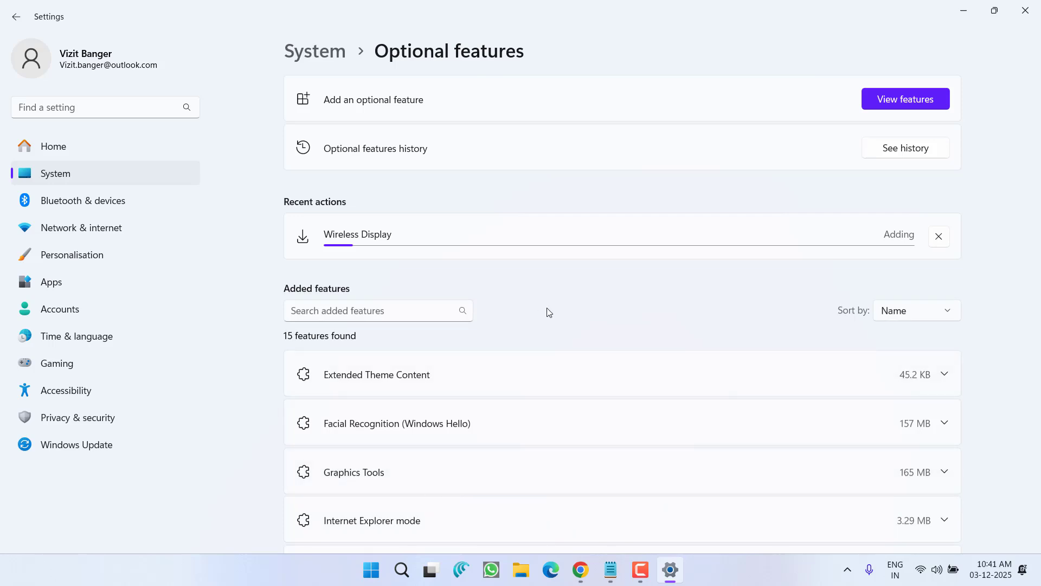
key("super")
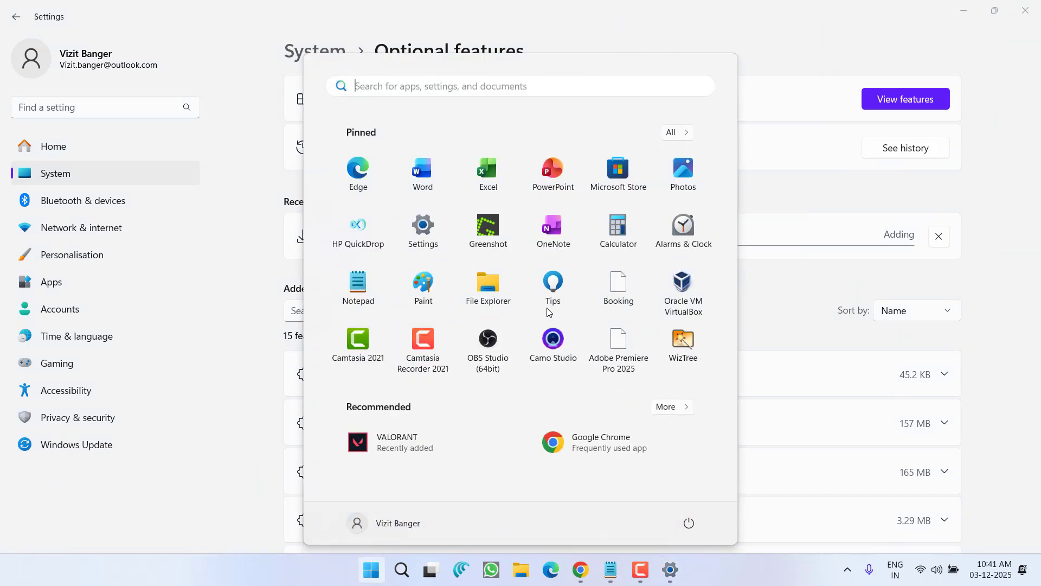
type("connect to")
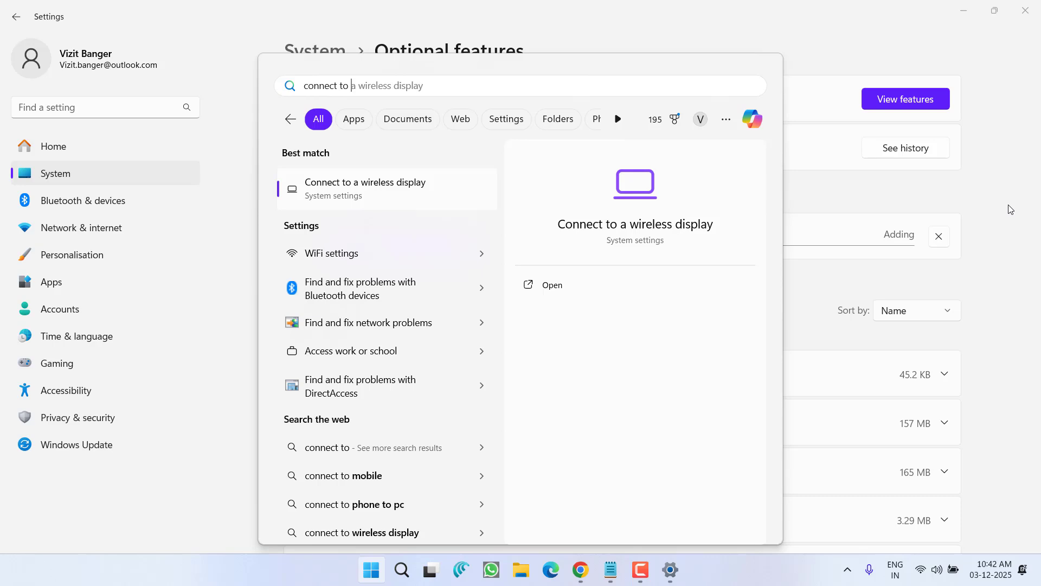
key("Escape")
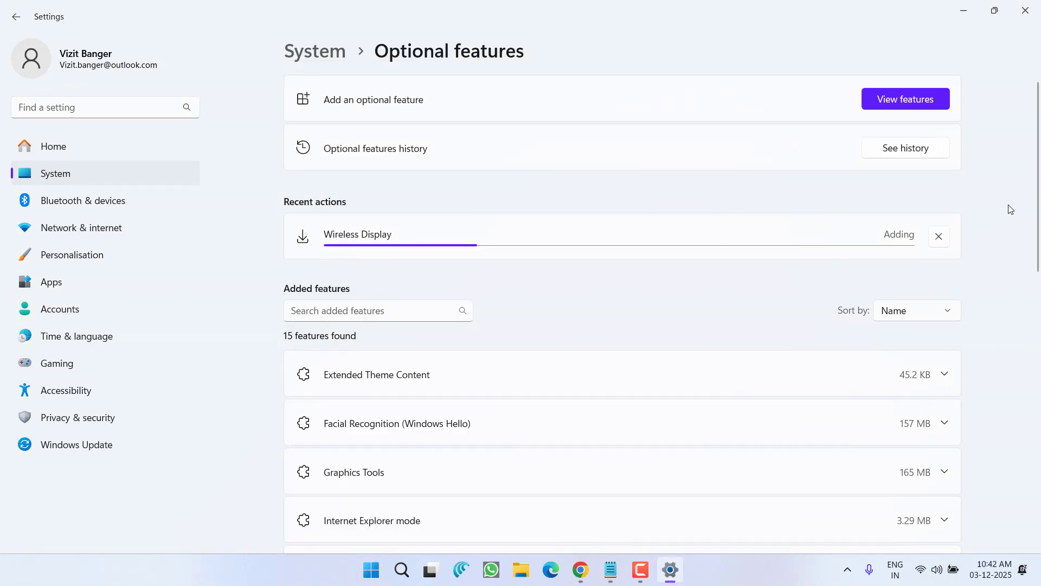
Bring Settings back and go to Windows Update's advanced options, then Optional updates
left_click(962, 5)
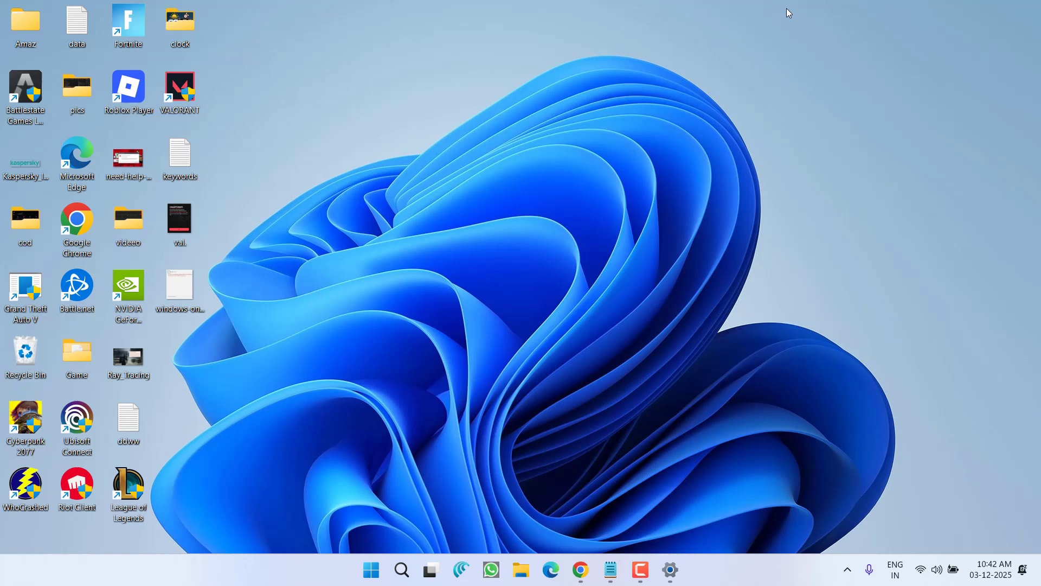
key("alt+Tab")
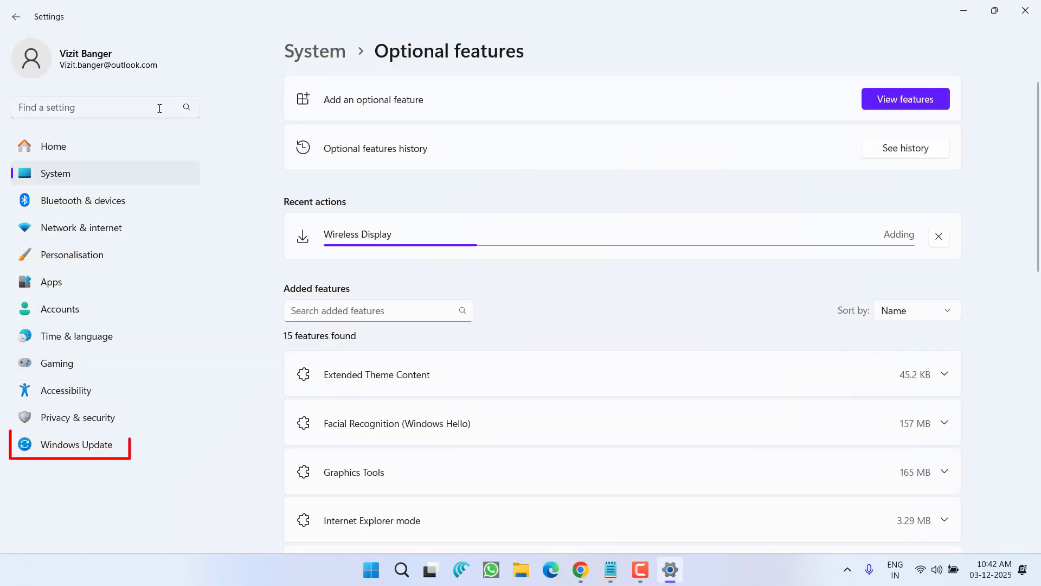
left_click(98, 438)
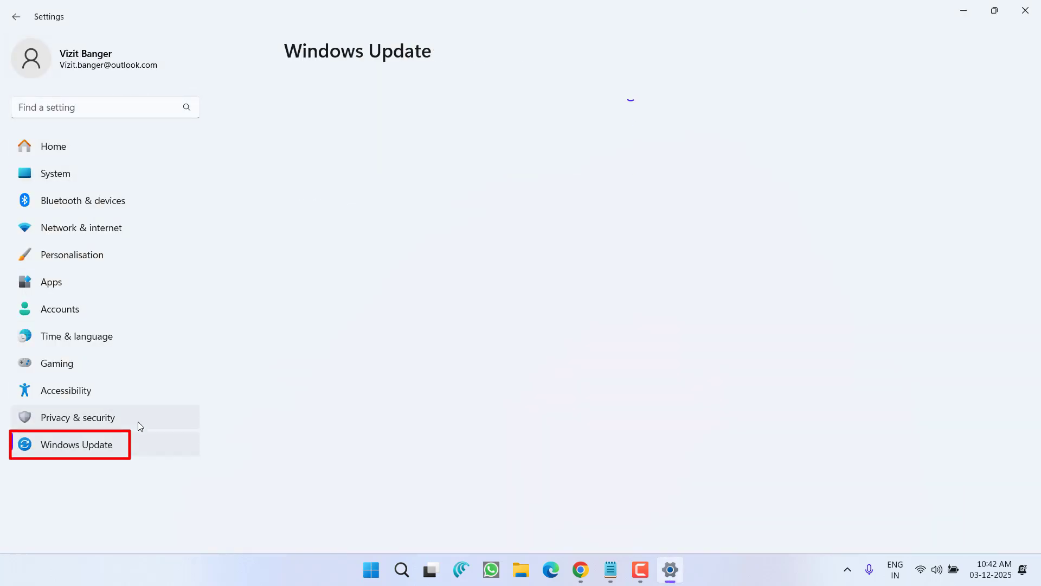
scroll(626, 233, "down", 1)
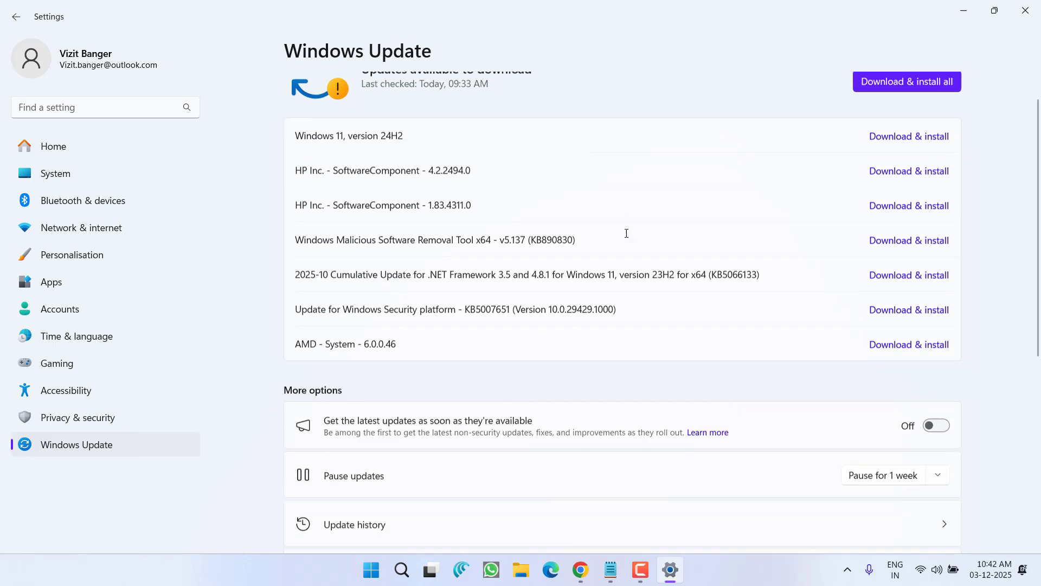
scroll(627, 234, "down", 5)
left_click(483, 235)
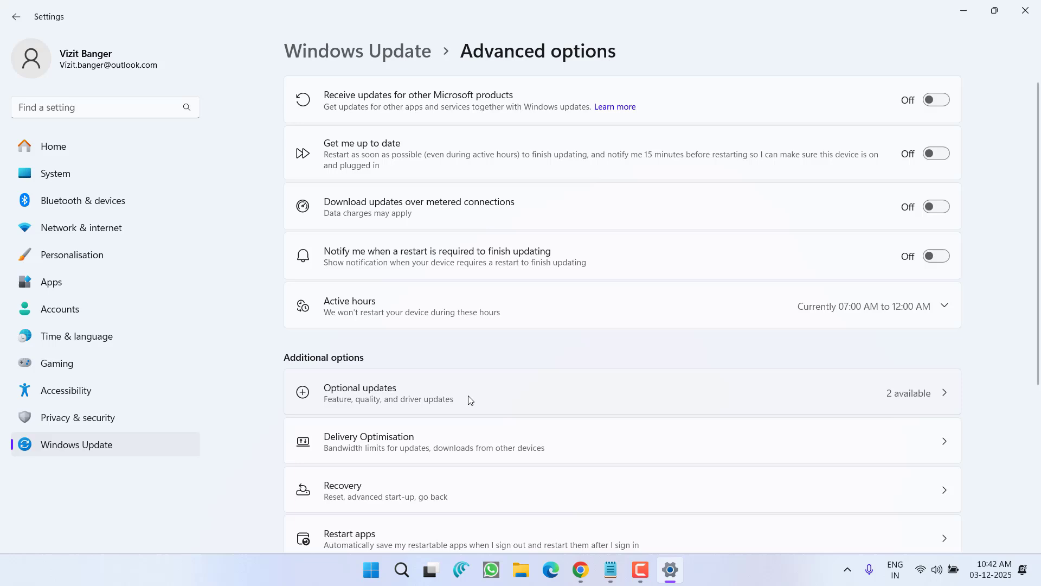
left_click(470, 400)
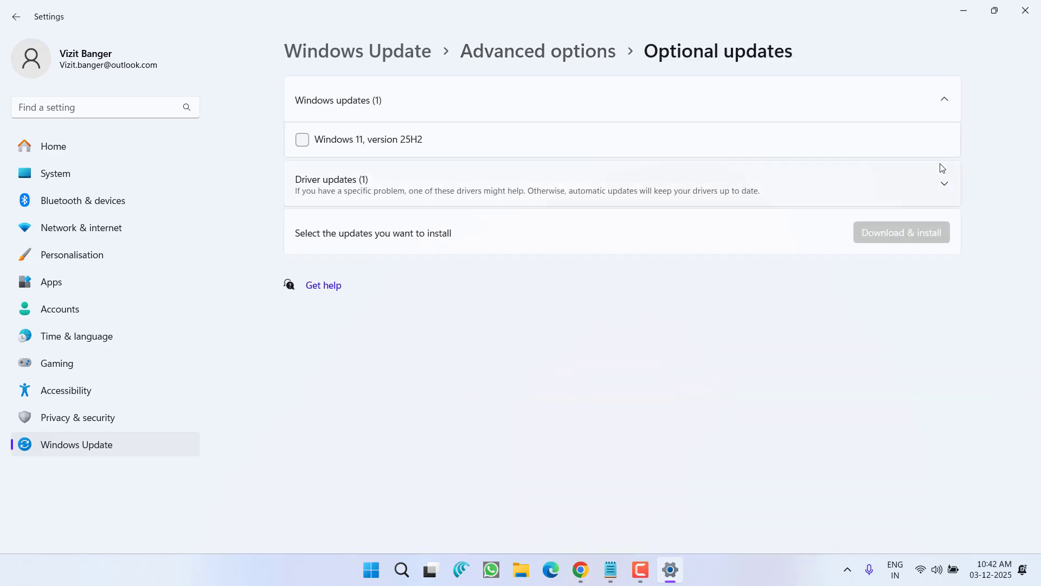
Select the HP Inc. Firmware 15.23.0.0 driver update, then close Settings
left_click(946, 186)
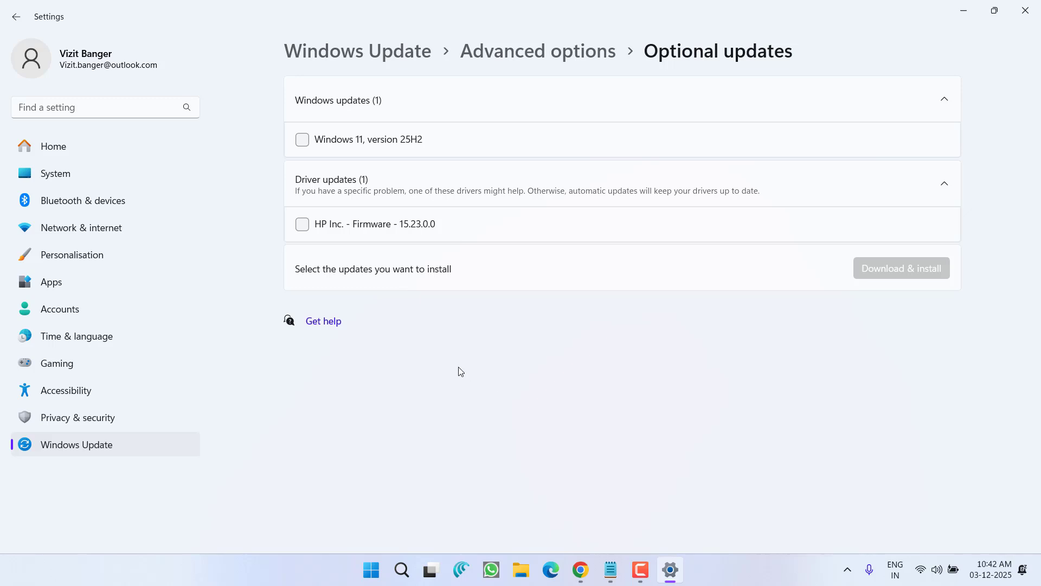
left_click(302, 224)
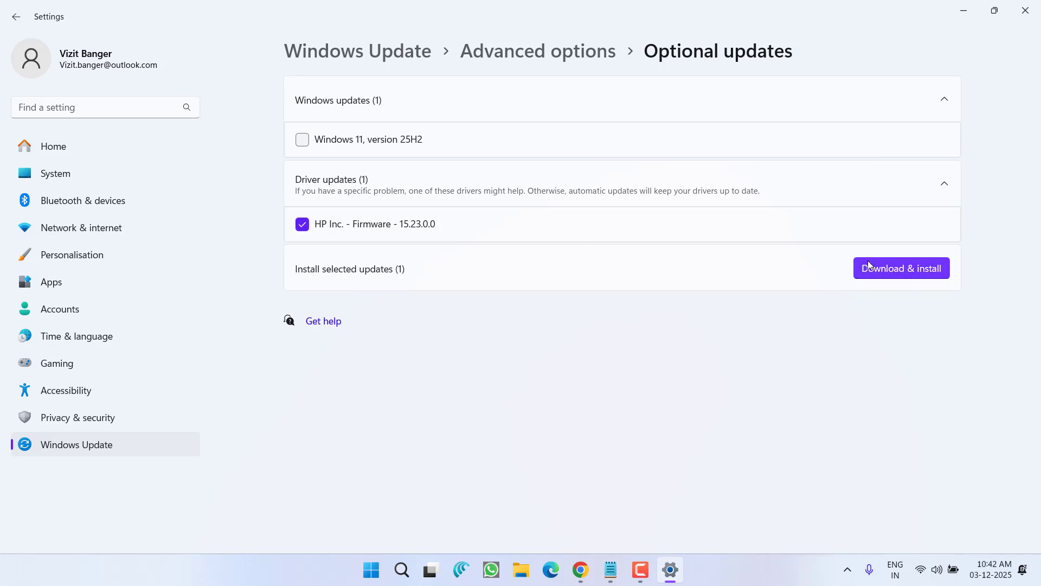
left_click(1031, 10)
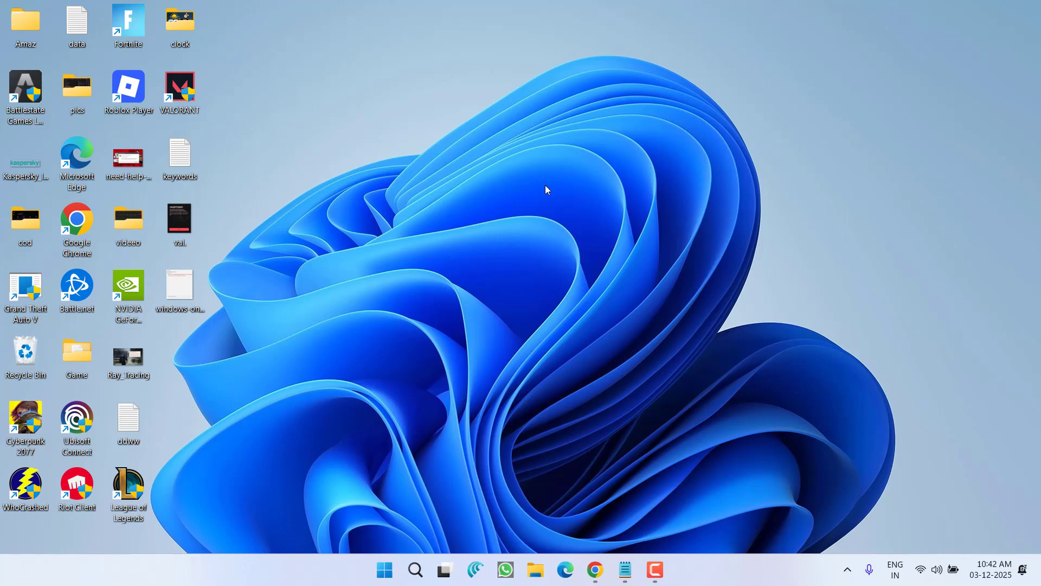
Return to Chrome and preview the UGREEN DisplayPort to HDMI cable in the 'dp to hdmi cable' image results
left_click(595, 569)
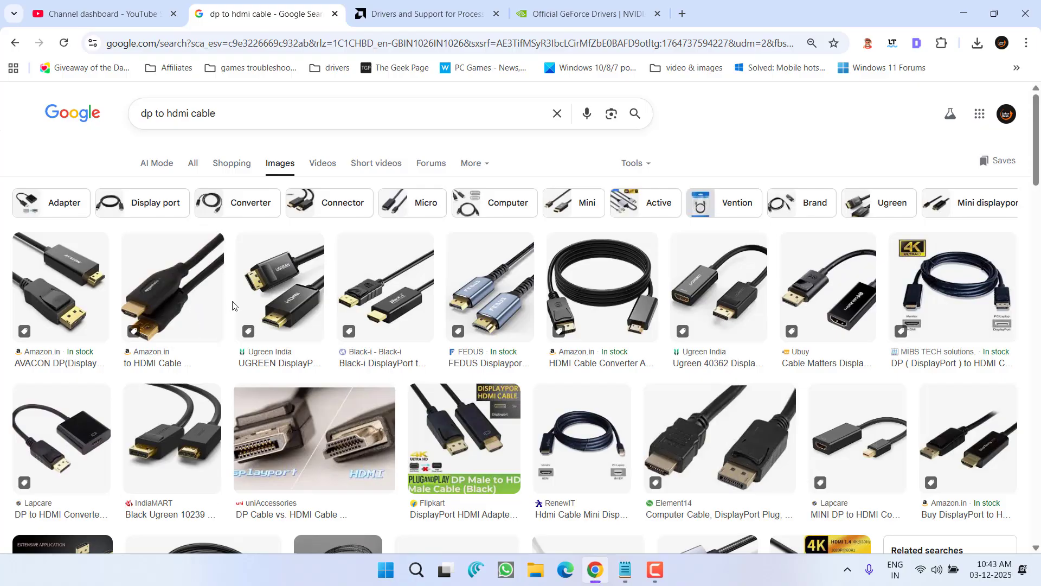
left_click(265, 303)
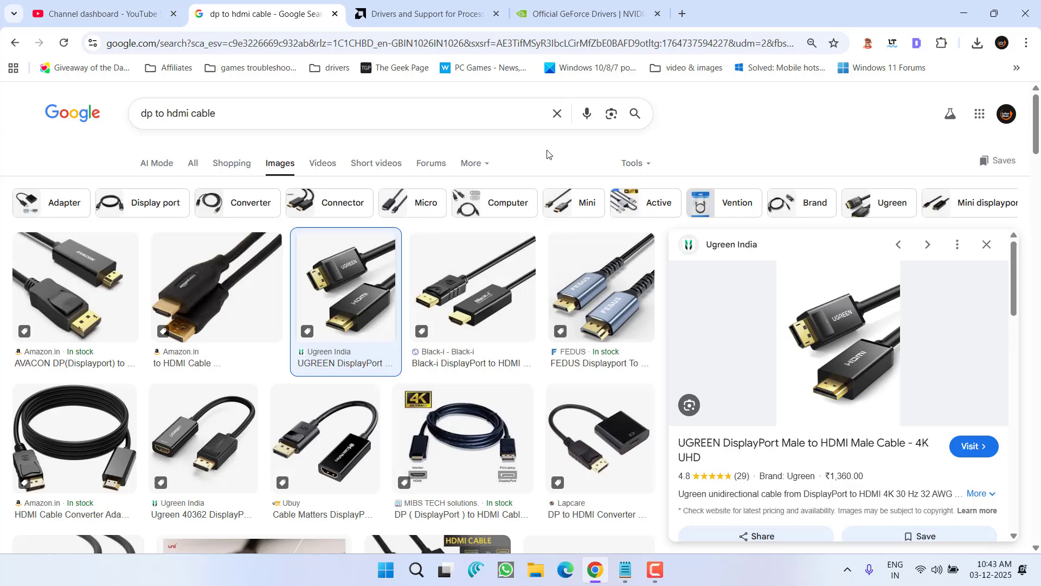
Download the AMD Windows driver installer from the AMD tab, save it, and allow it to run
left_click(419, 1)
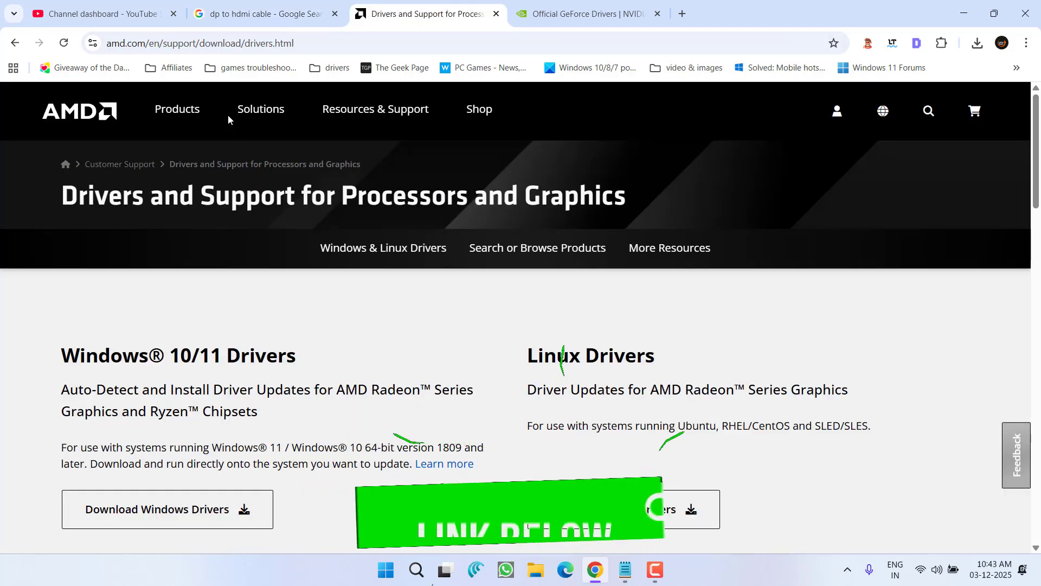
left_click(583, 14)
left_click(473, 4)
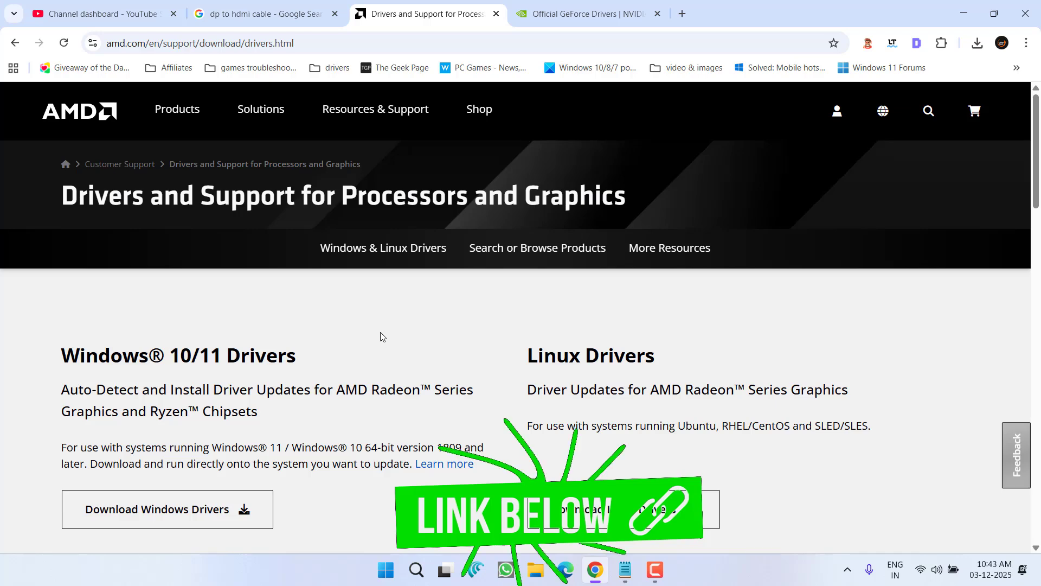
scroll(380, 332, "down", 6)
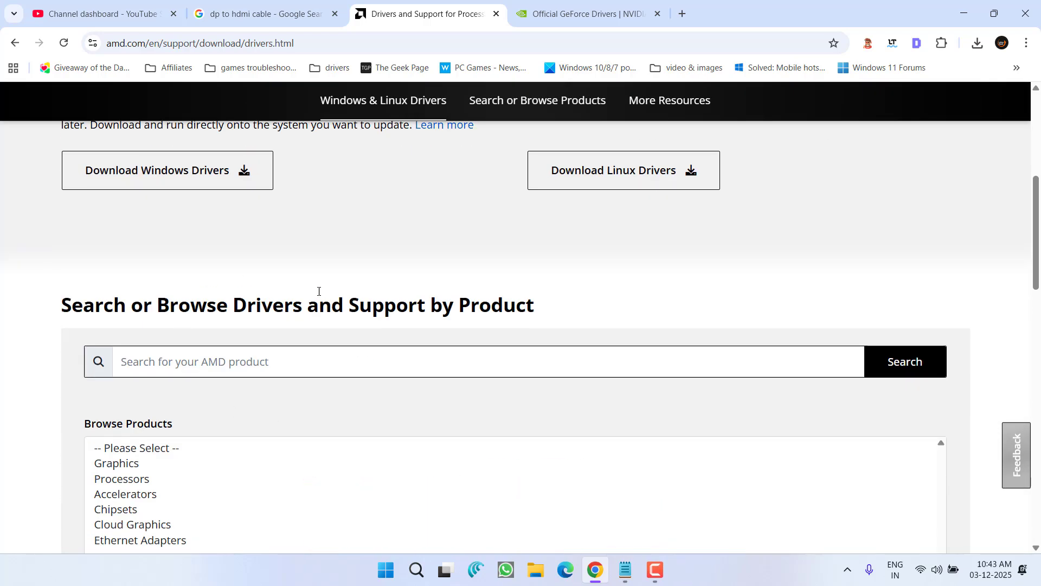
left_click(143, 182)
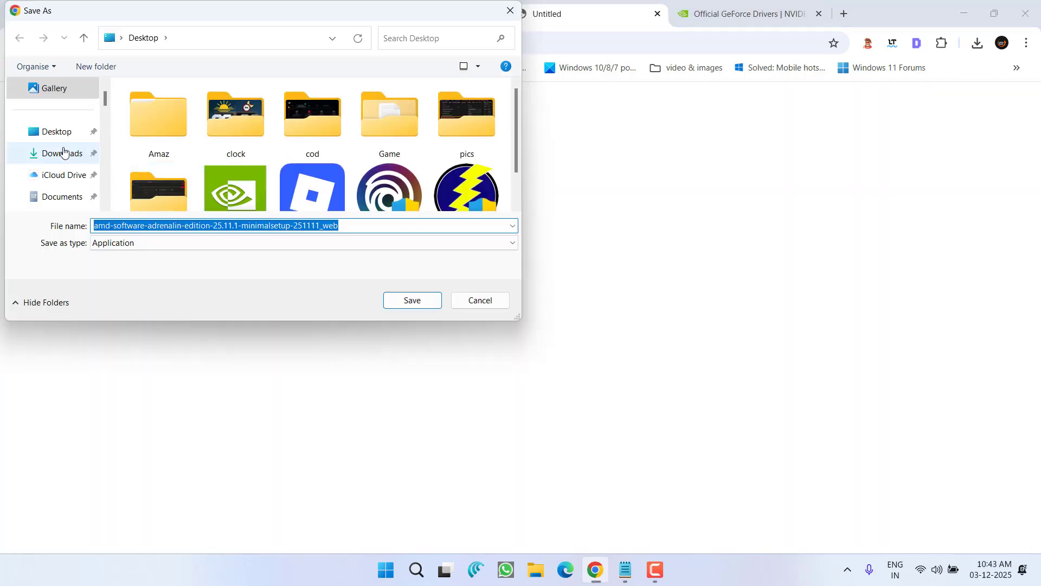
left_click(421, 302)
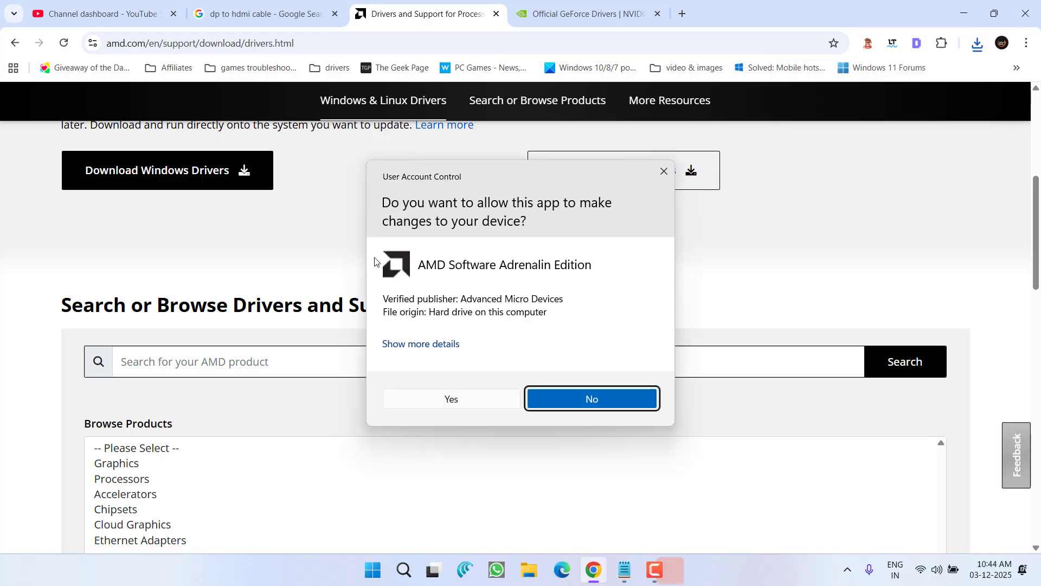
left_click(460, 398)
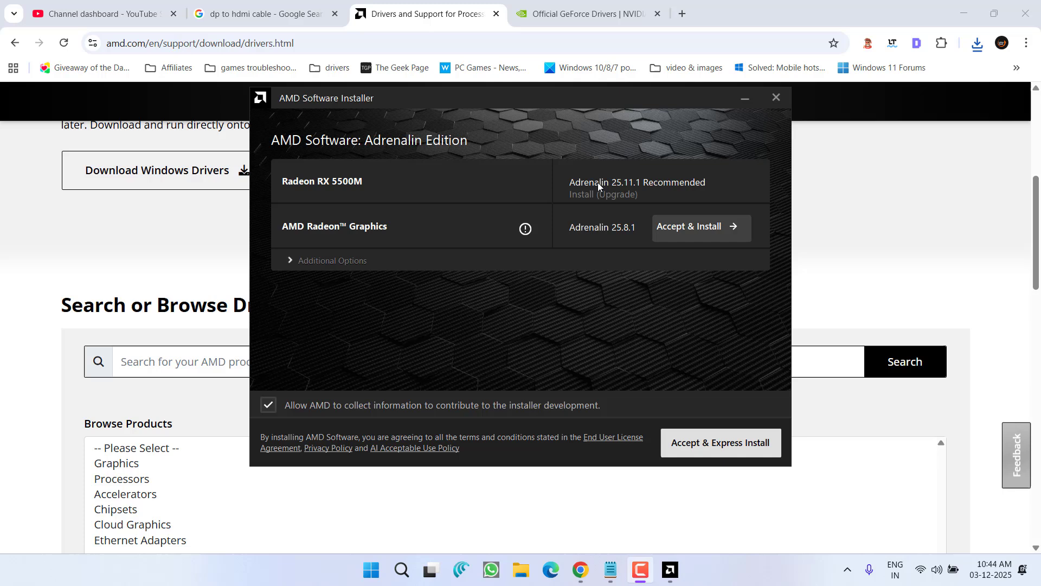
Cancel the AMD installer offering Adrenalin 25.11.1 and switch to NVIDIA's drivers tab
mouse_move(586, 184)
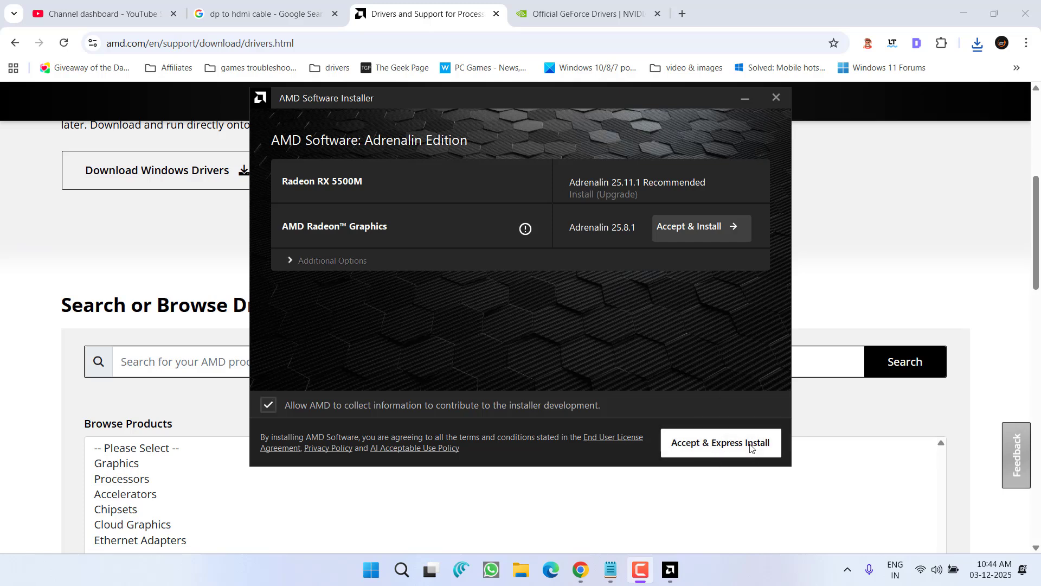
left_click(776, 97)
key("Return")
left_click(544, 12)
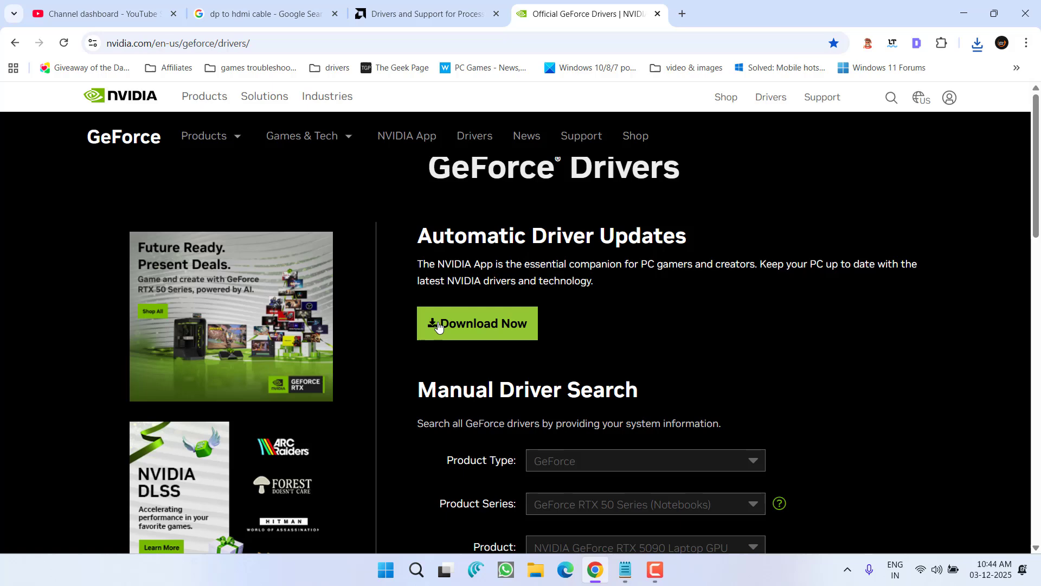
Save the NVIDIA App installer NVIDIA_app_v11.0.5.420 to the Desktop and minimise Chrome
left_click(514, 325)
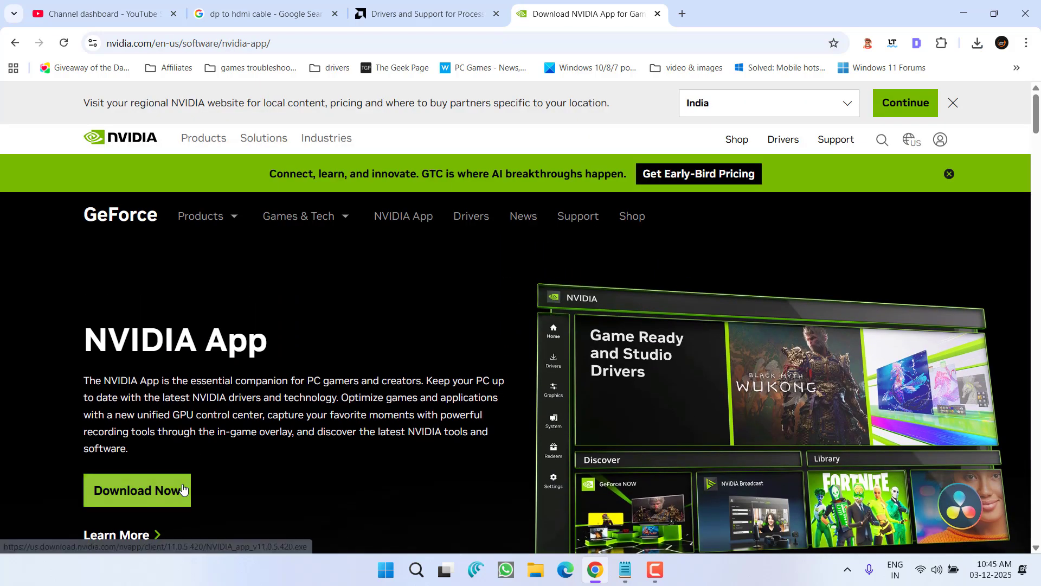
left_click(183, 490)
left_click(57, 131)
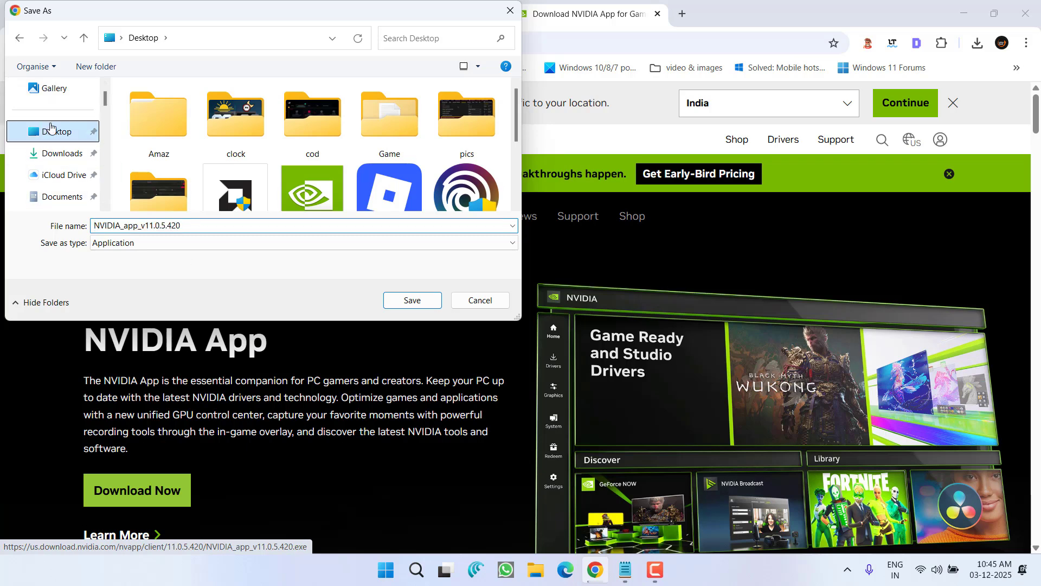
left_click(414, 301)
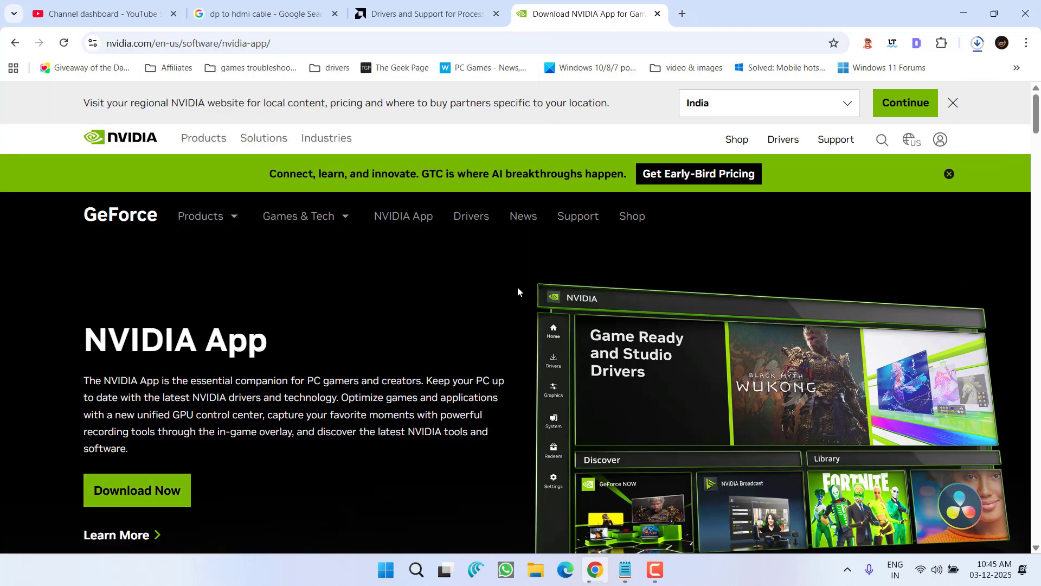
left_click(964, 13)
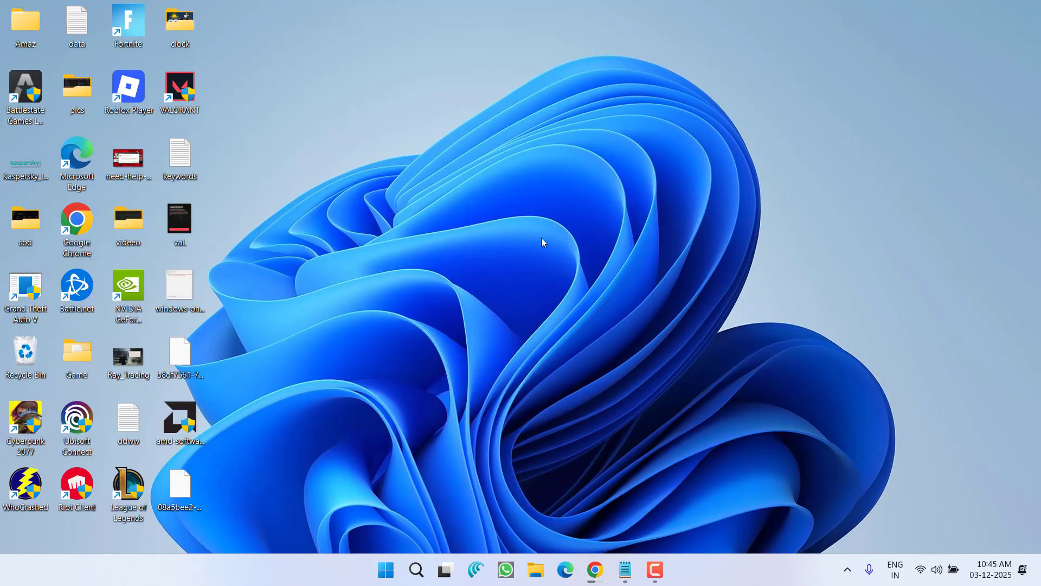